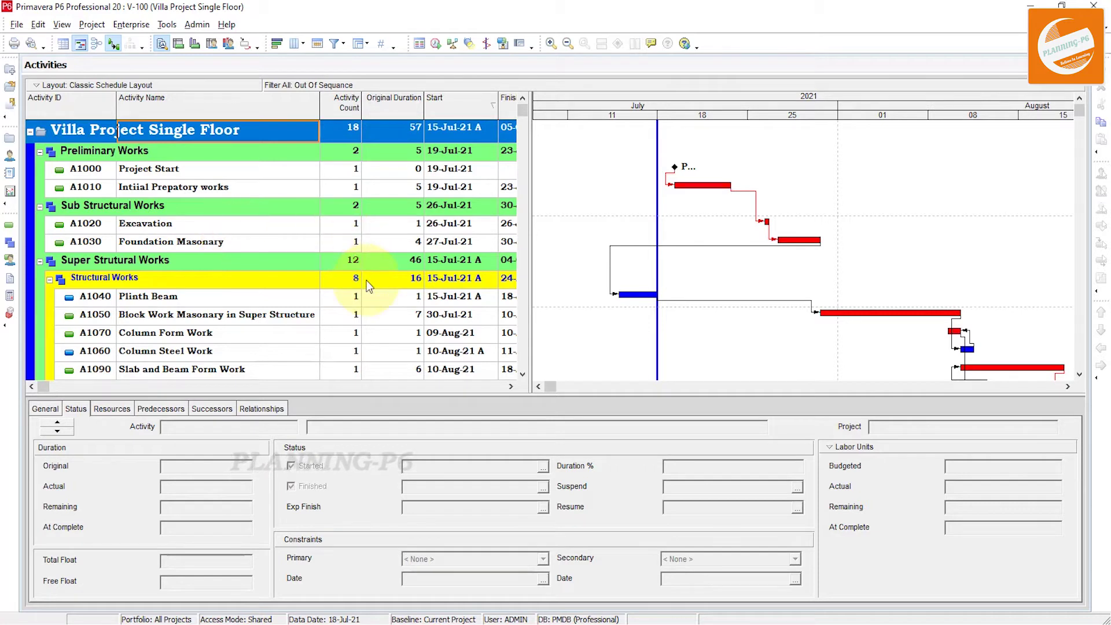
left_click(308, 299)
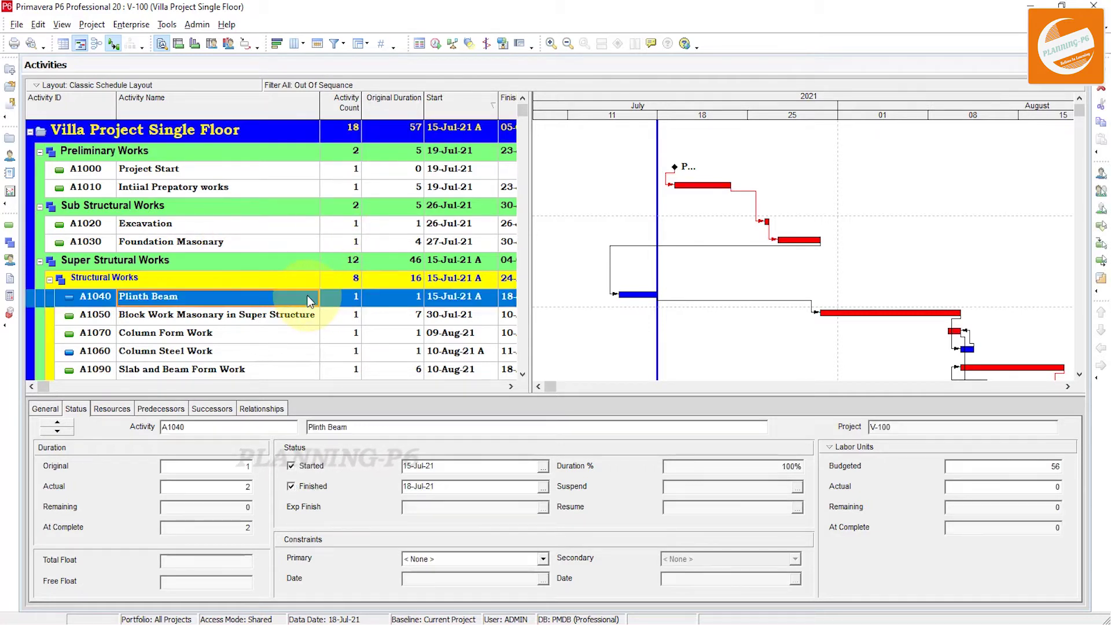
left_click(374, 354)
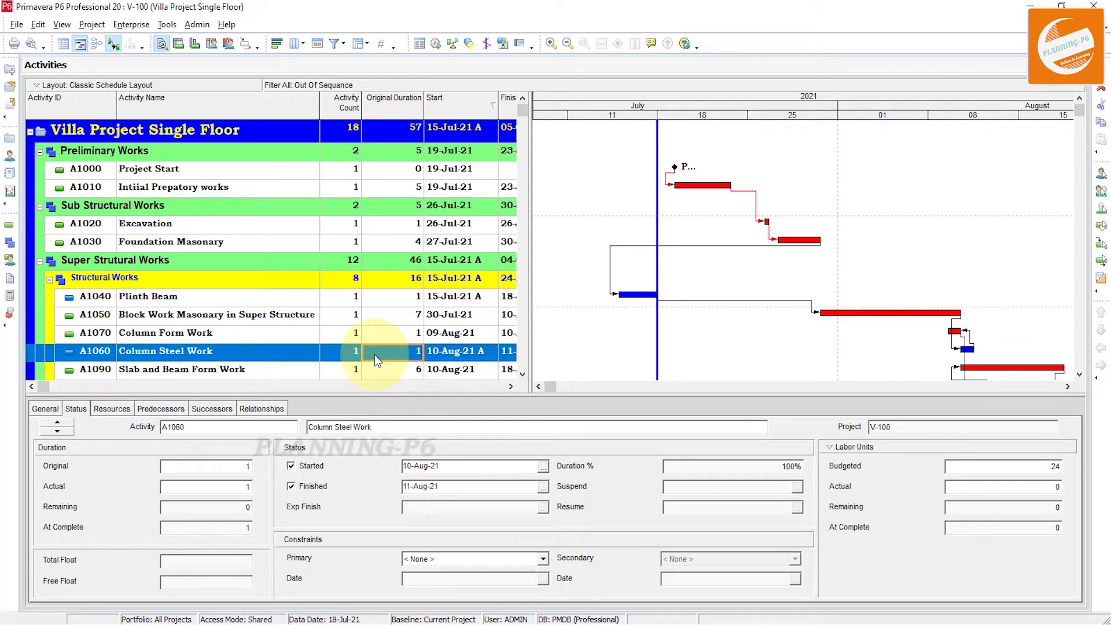
scroll(374, 355, "down", 2)
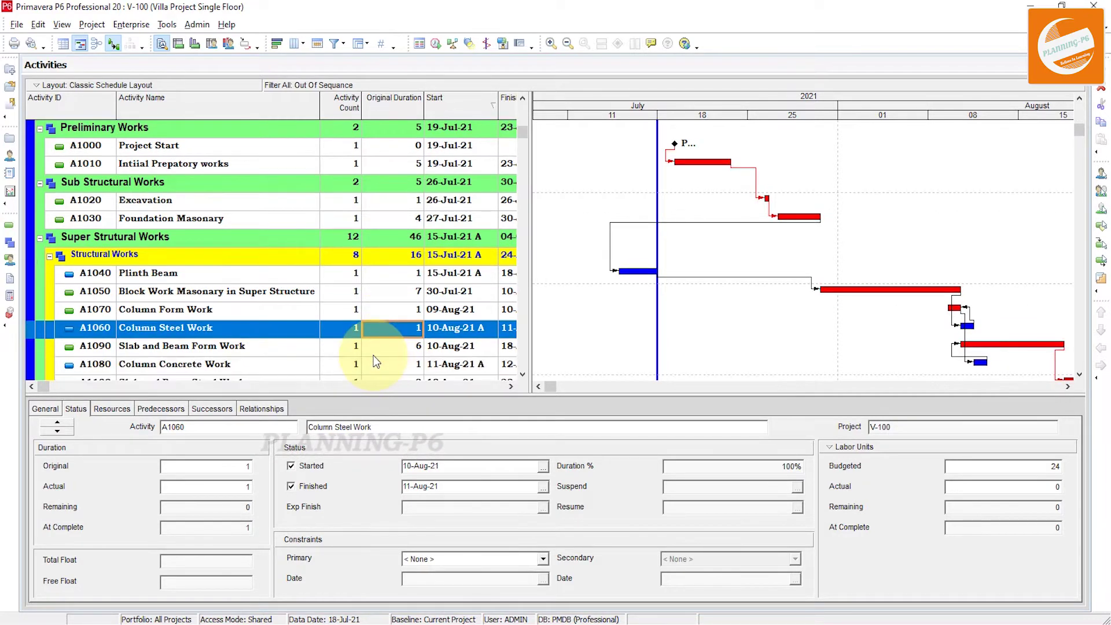
left_click(308, 345)
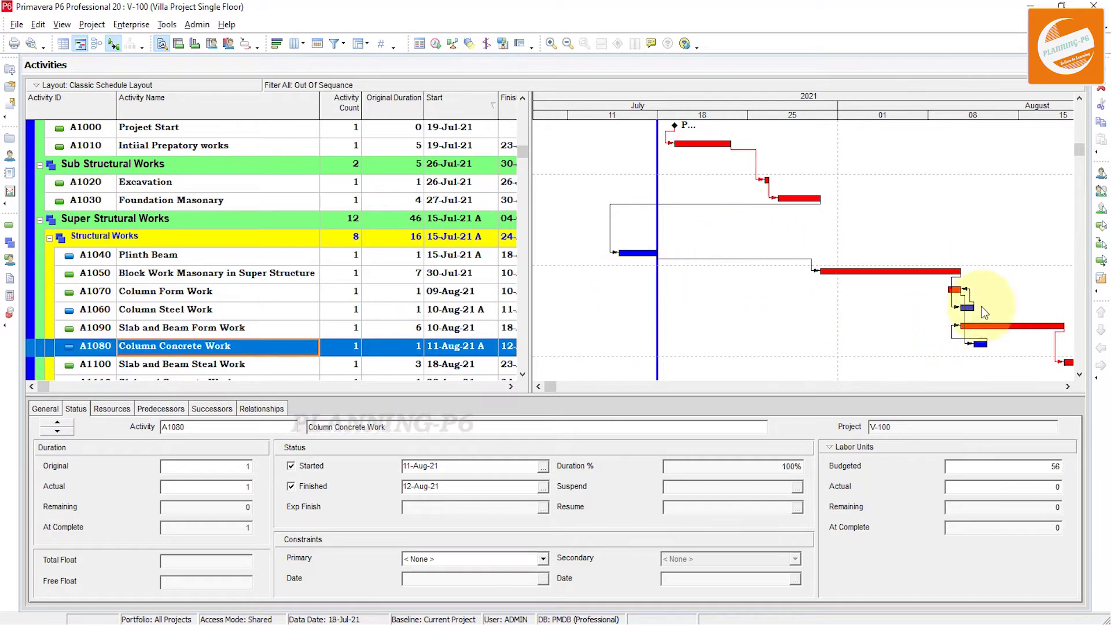
left_click(384, 256)
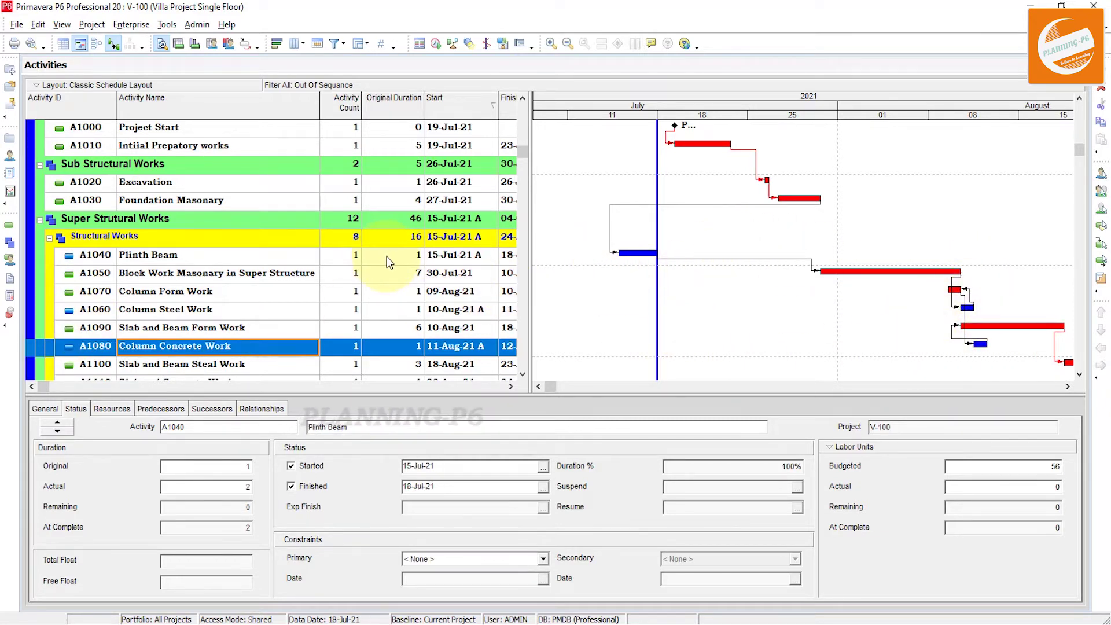
left_click(399, 192)
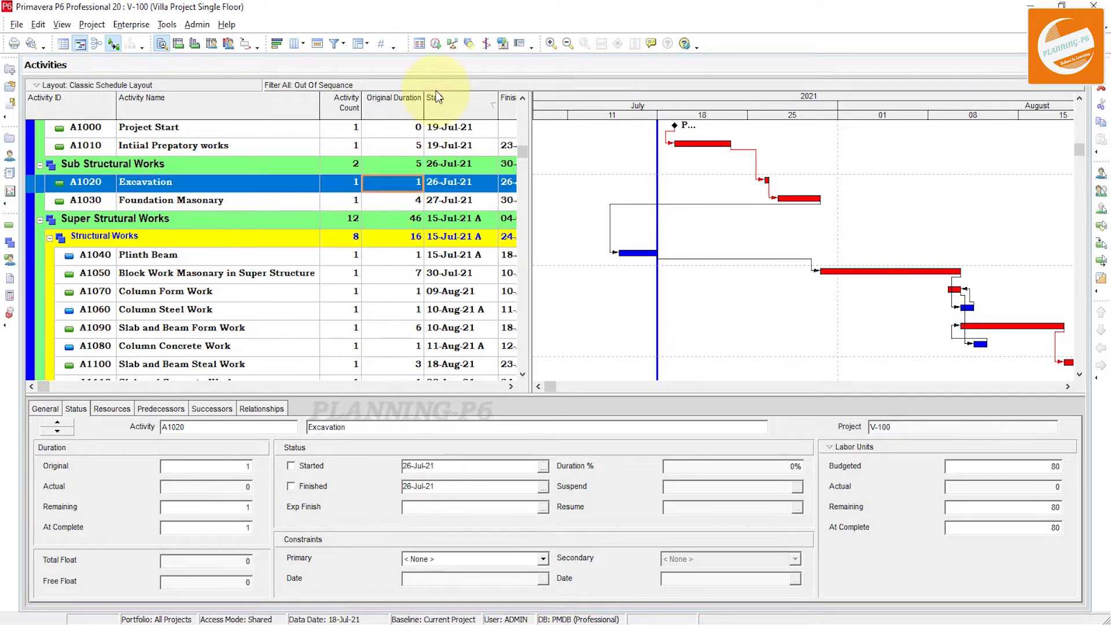
Reschedule all projects with an applied data date of 28-Jul-21
left_click(436, 43)
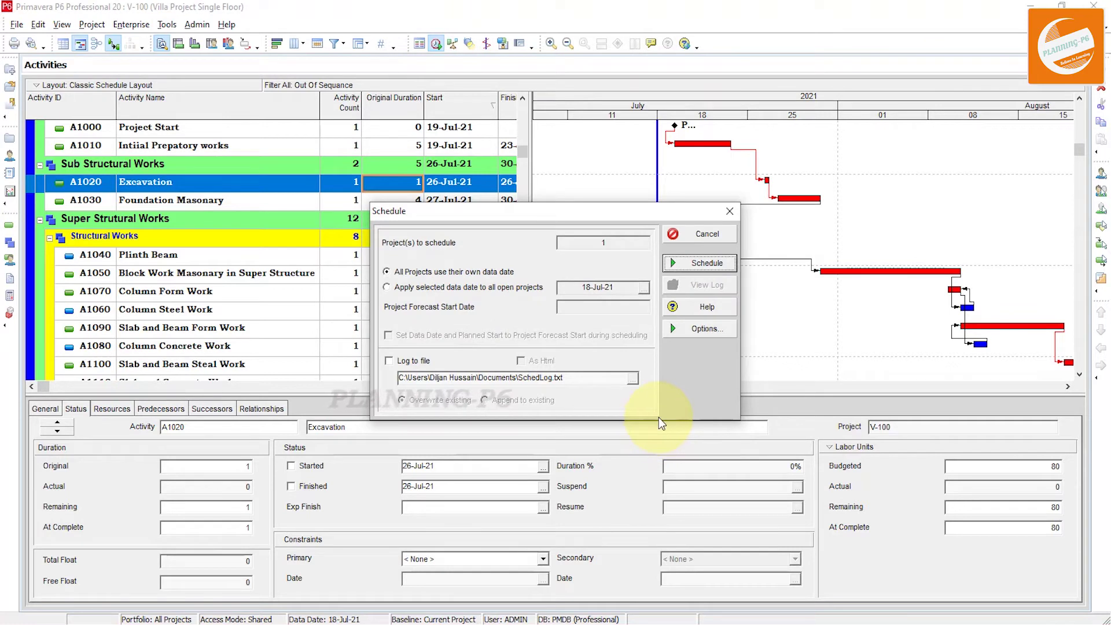
left_click(453, 289)
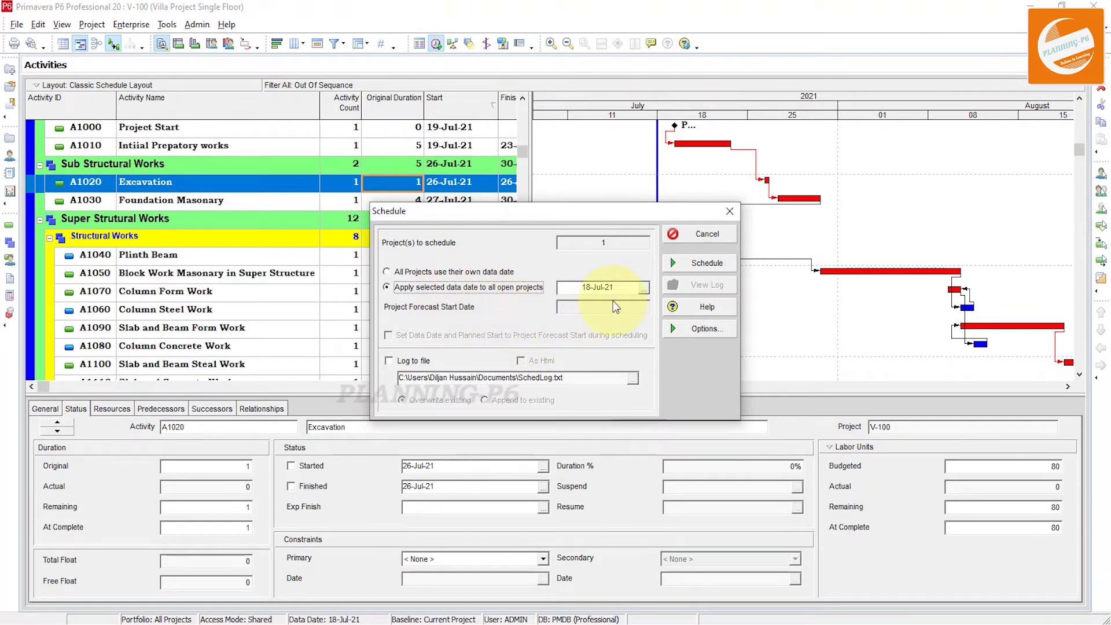
left_click(643, 289)
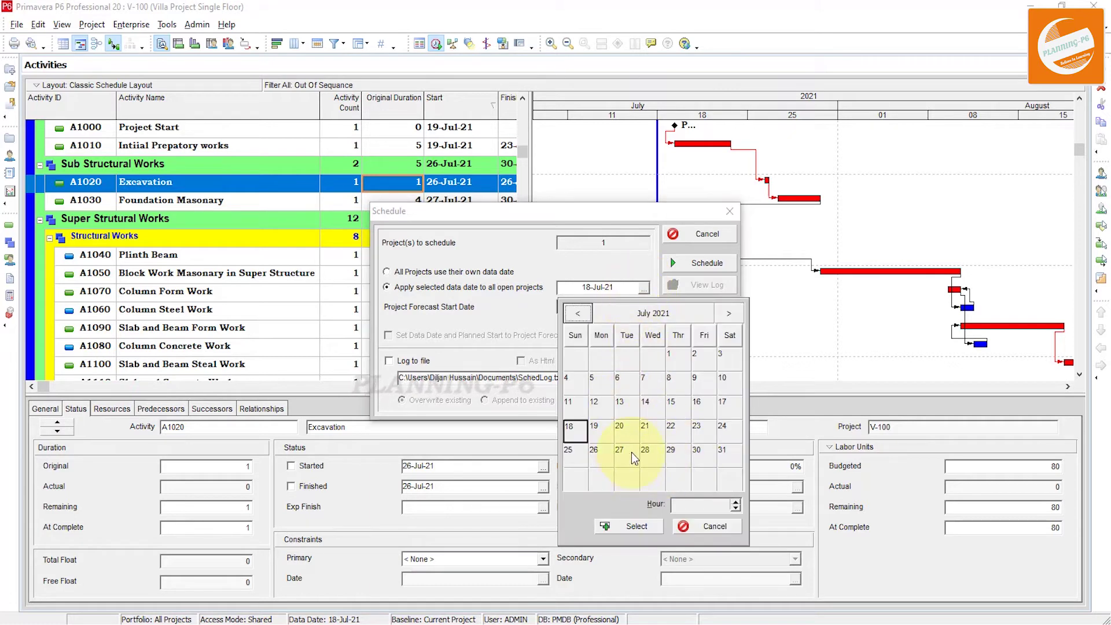
left_click(648, 455)
left_click(632, 528)
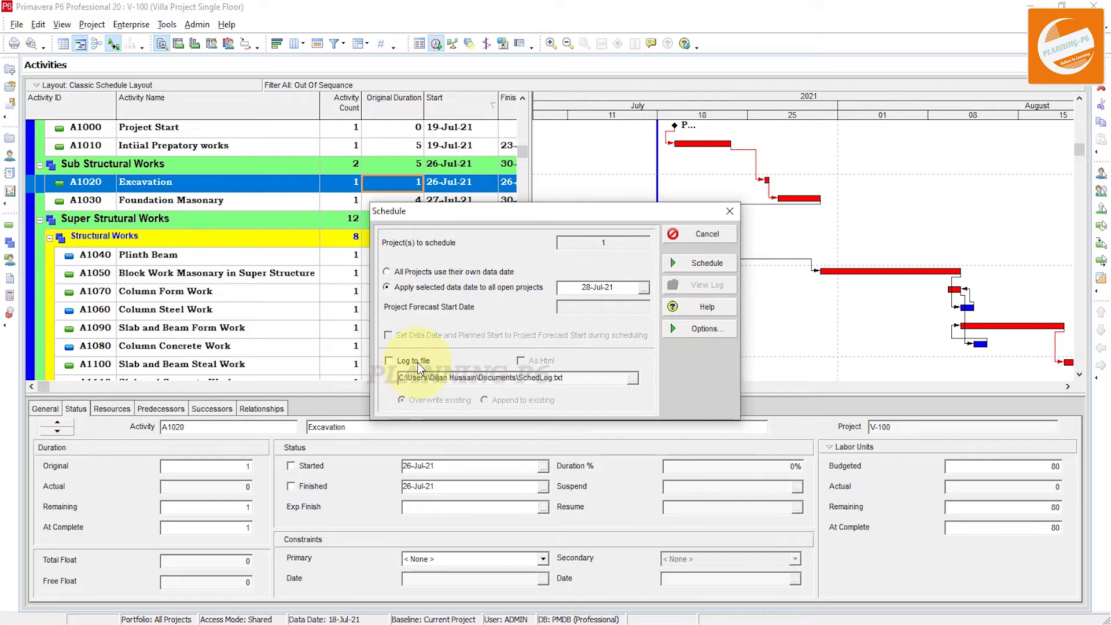
left_click(717, 259)
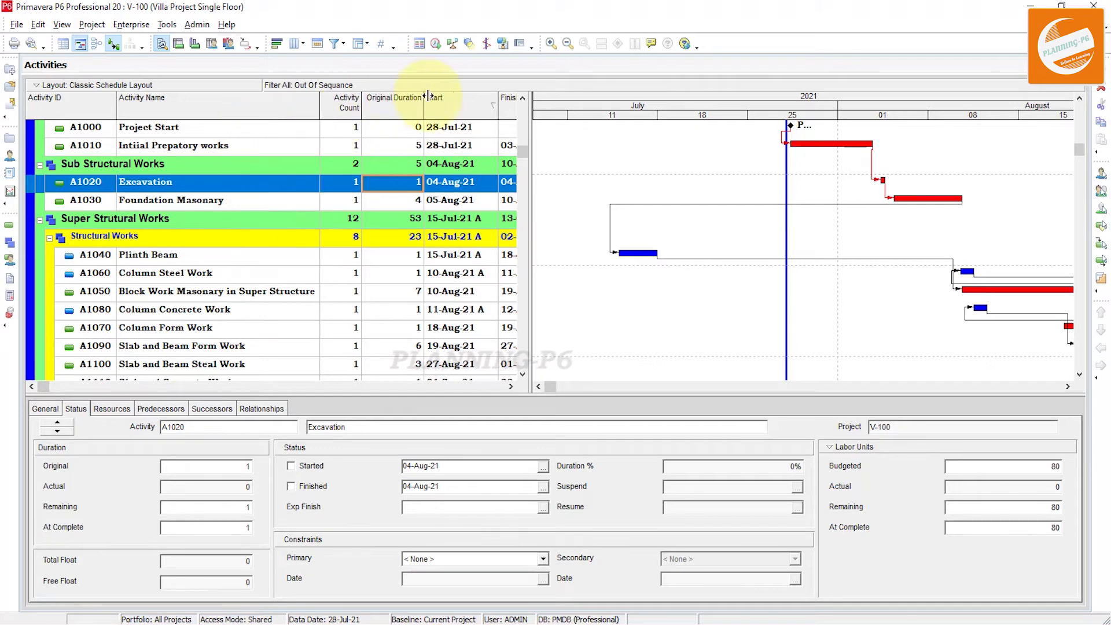
Turn on logging to a file and view the scheduling log
left_click(436, 43)
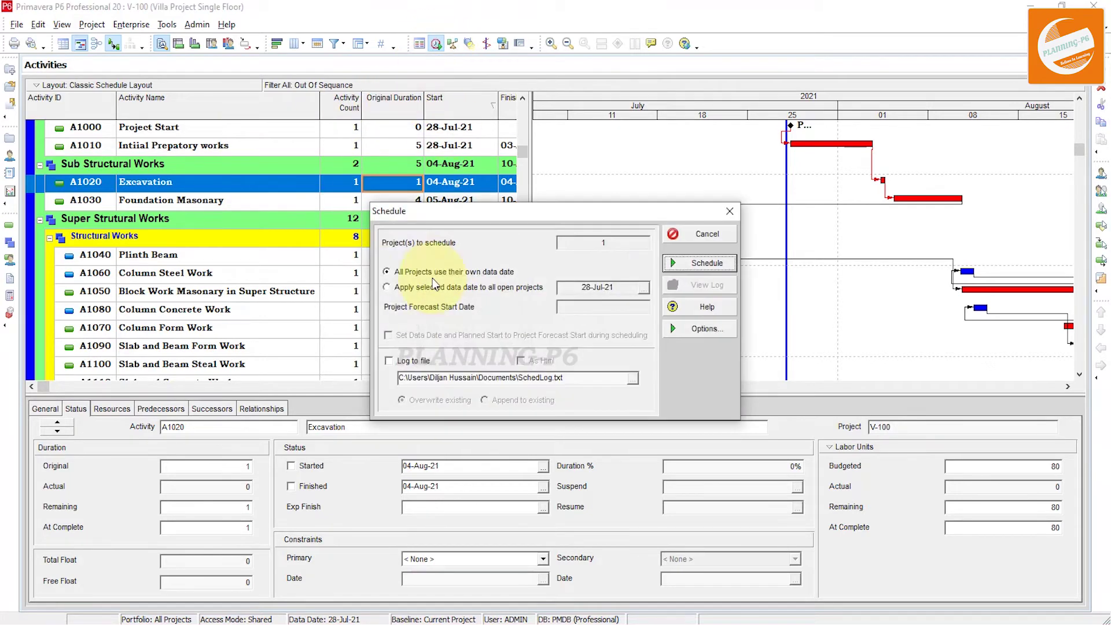
left_click(389, 360)
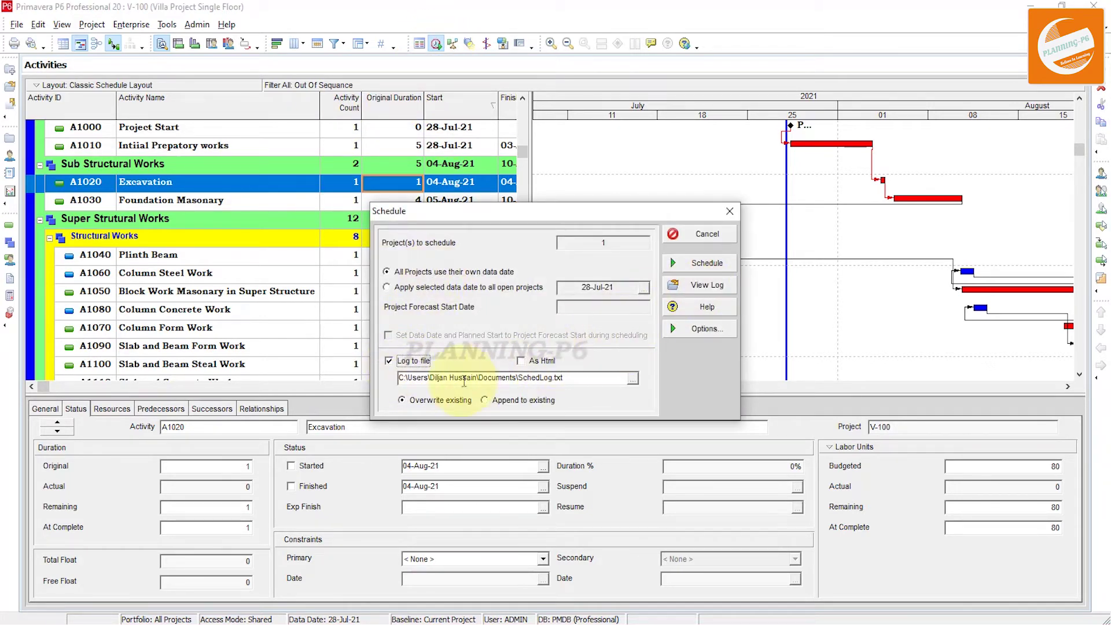
left_click(717, 289)
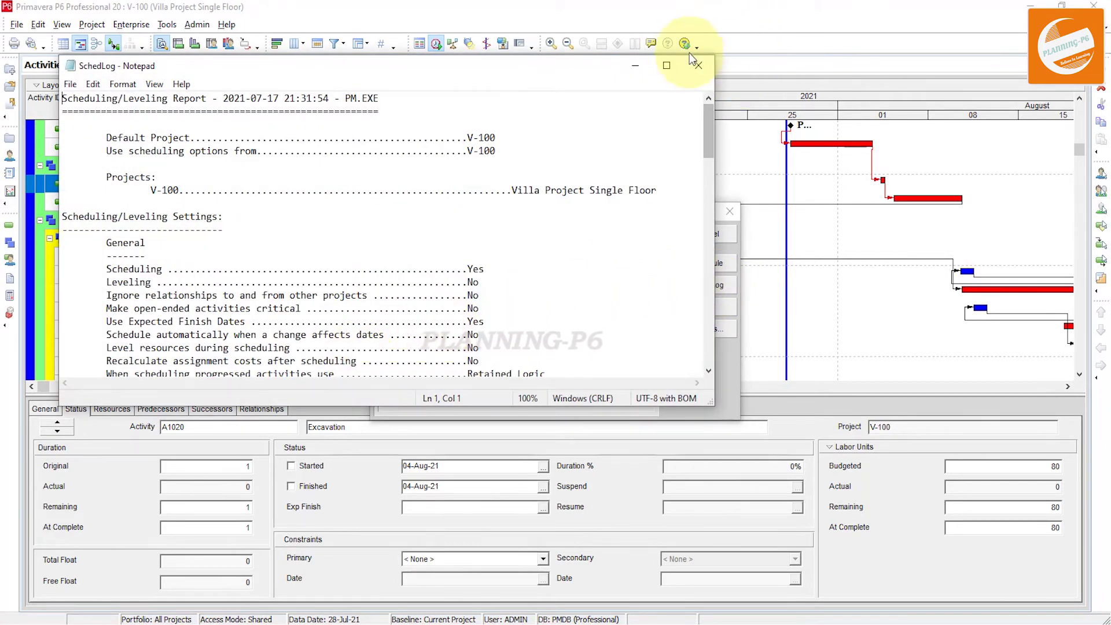
Maximize the SchedLog, highlight the out-of-sequence lines for A1040, A1060 and A1080, then close it
left_click(666, 66)
scroll(256, 269, "down", 7)
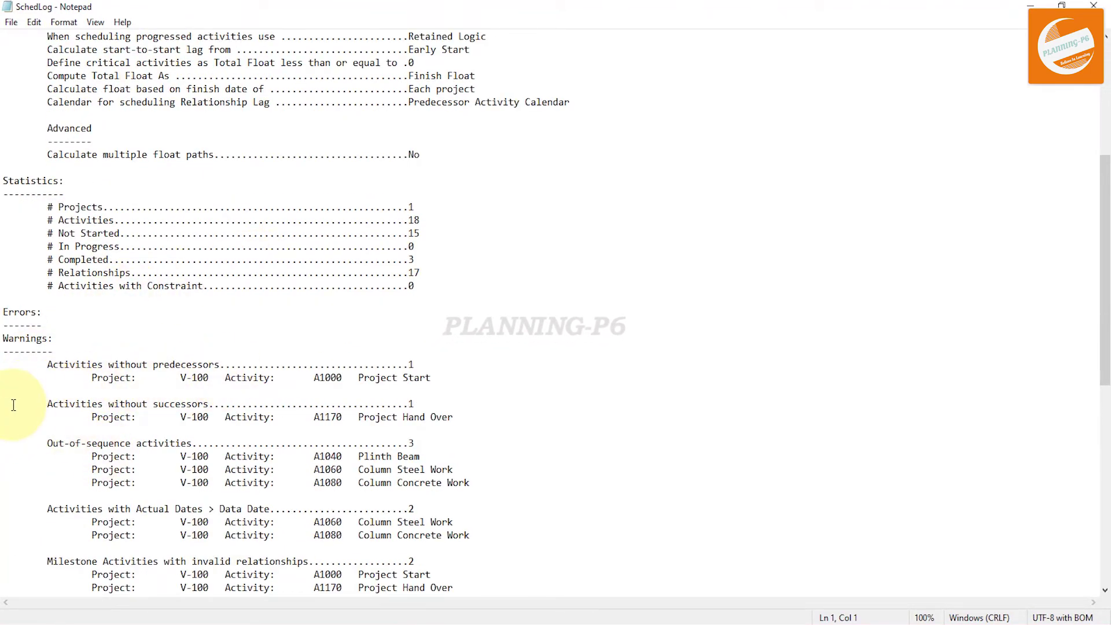
scroll(371, 435, "down", 2)
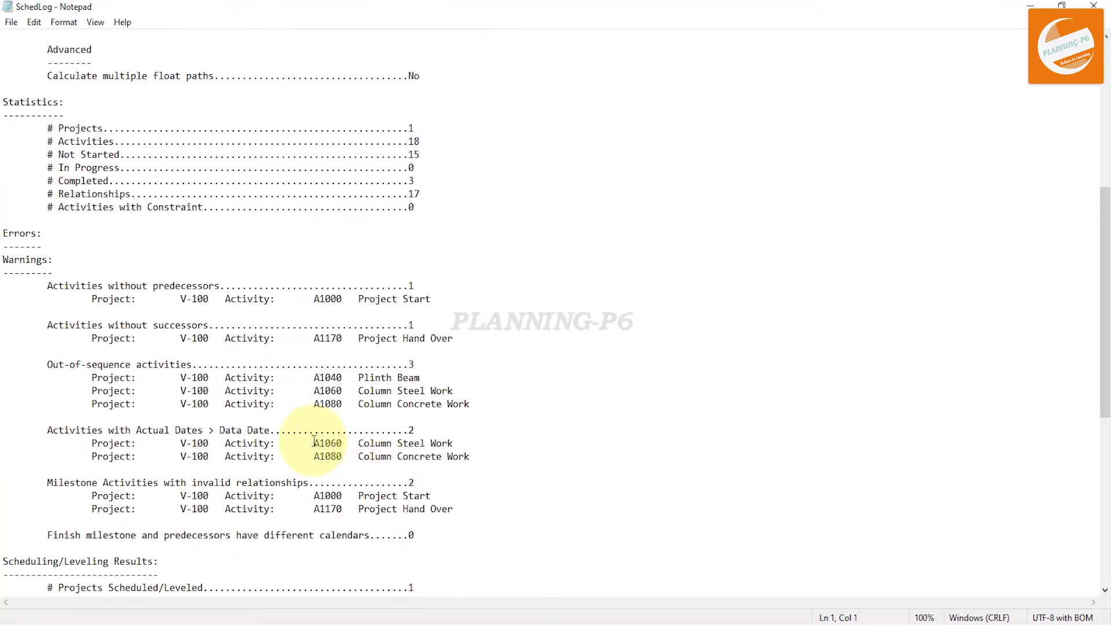
left_click_drag(478, 405, 92, 377)
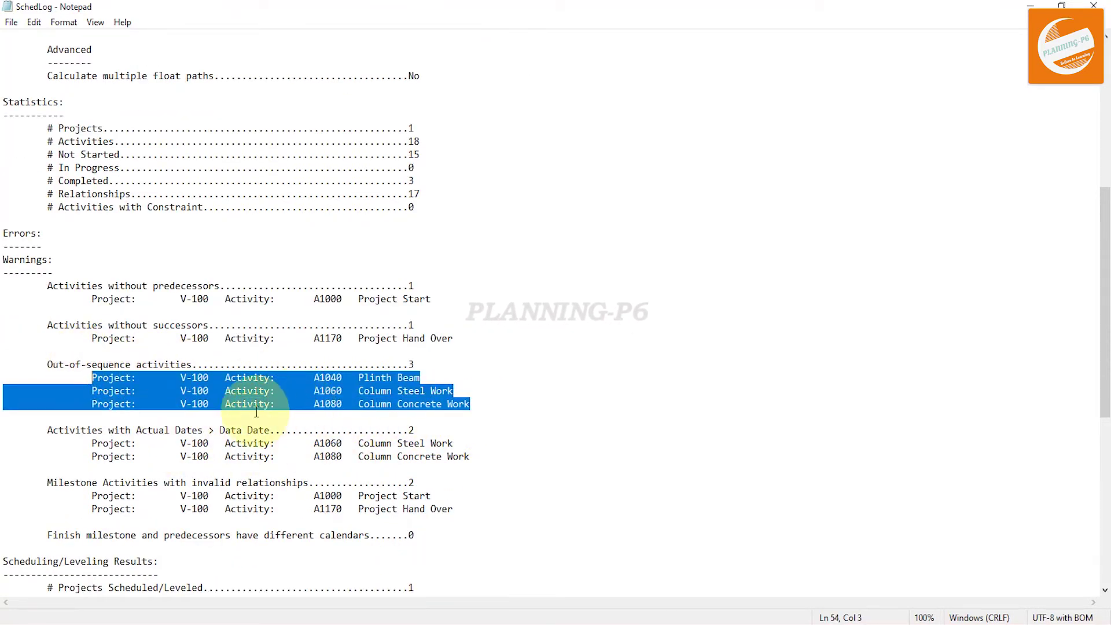
left_click(531, 415)
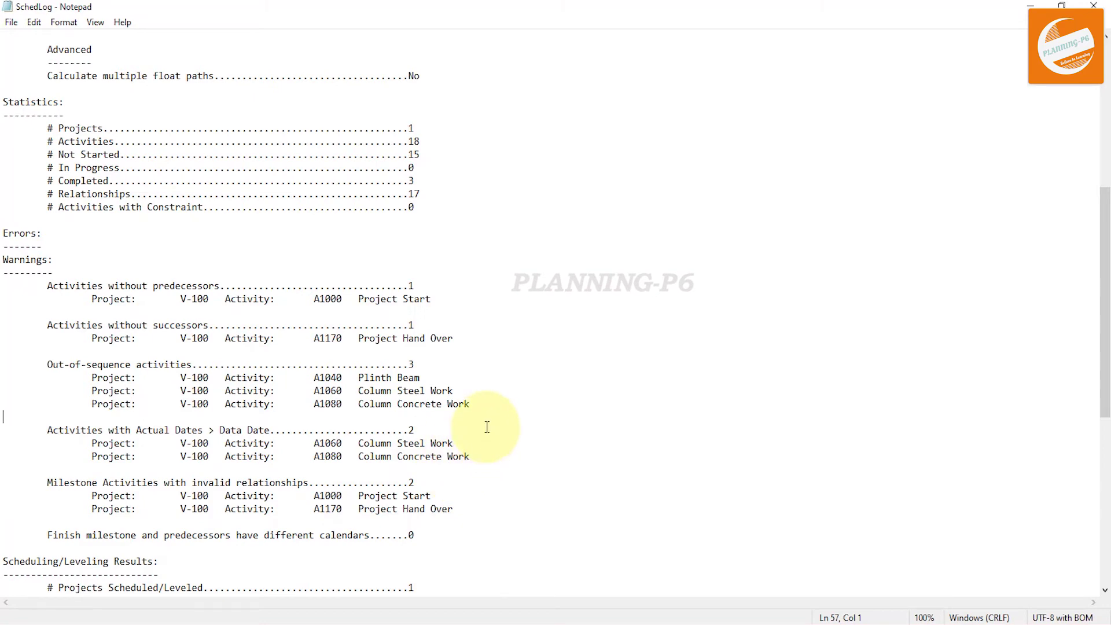
left_click_drag(470, 404, 45, 363)
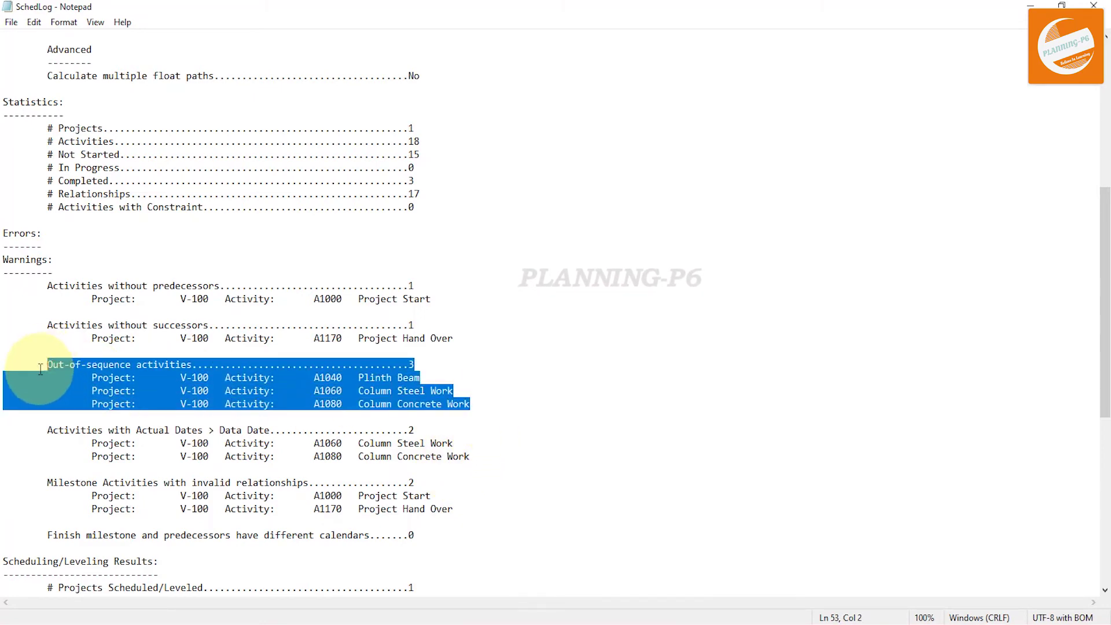
left_click(1030, 6)
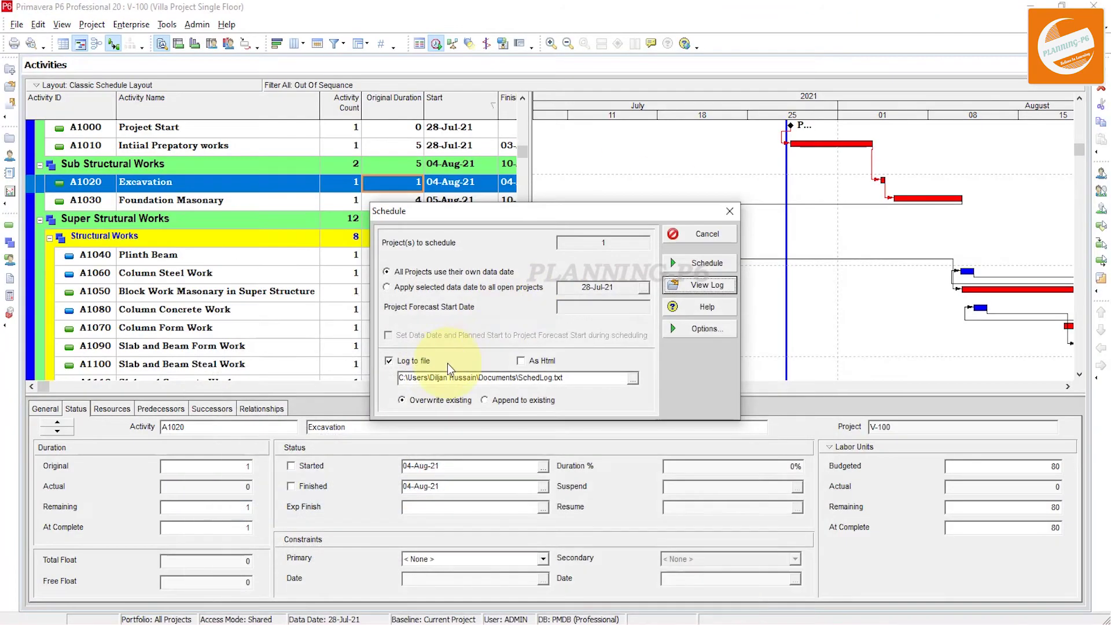
Close the Schedule dialog and widen the activity table to show more columns
key("Escape")
left_click_drag(531, 190, 592, 208)
scroll(494, 286, "up", 1)
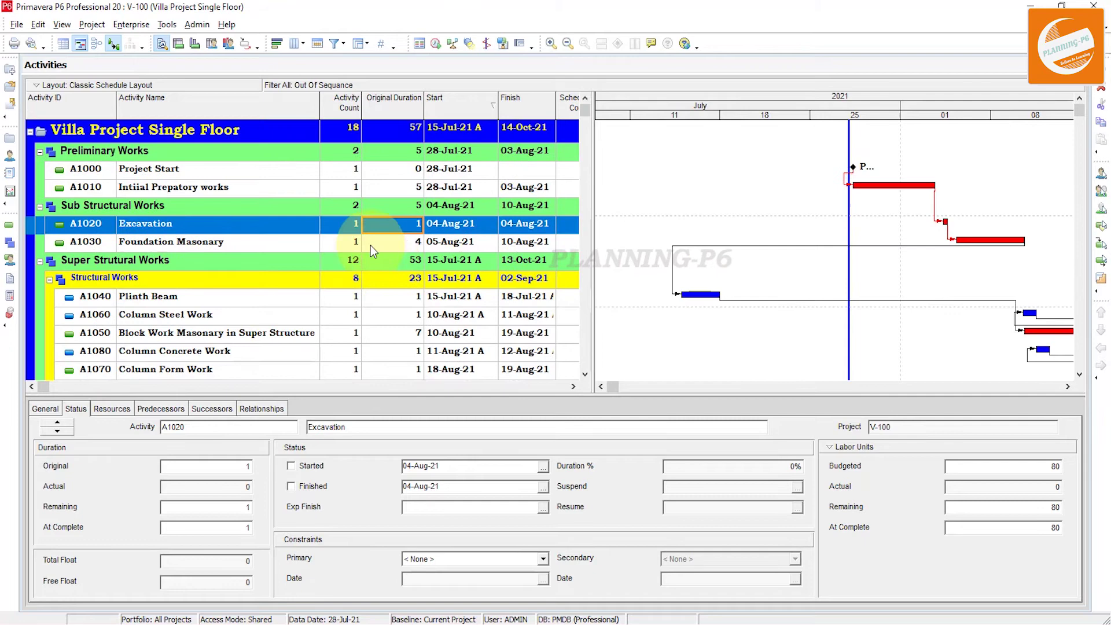
Create a new activity filter named 'Out Of Sequence Activities'
right_click(360, 249)
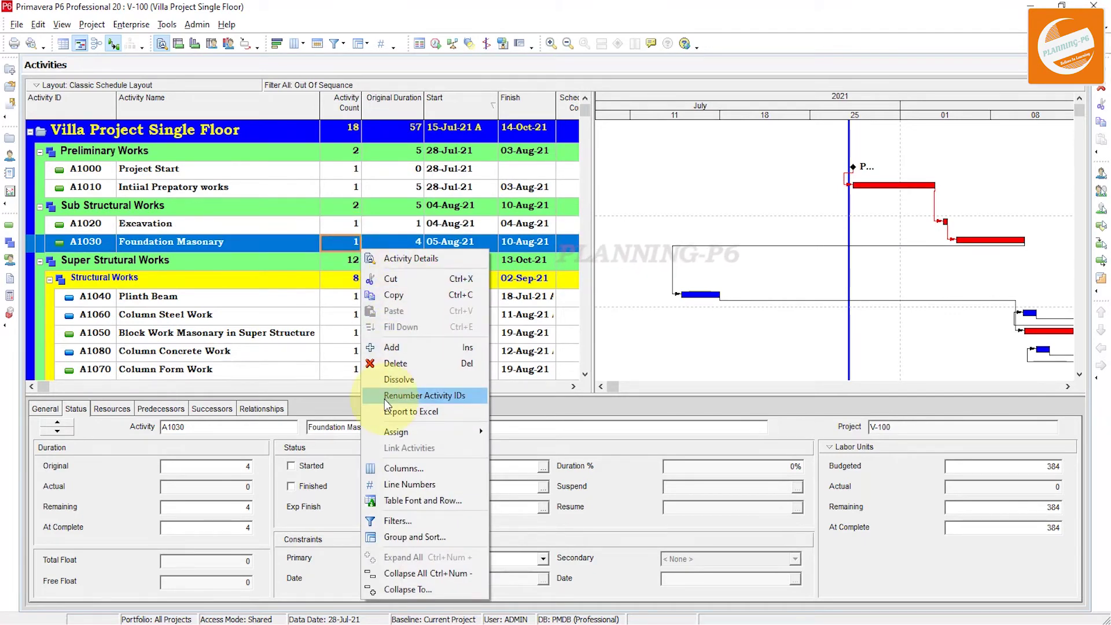
left_click(401, 524)
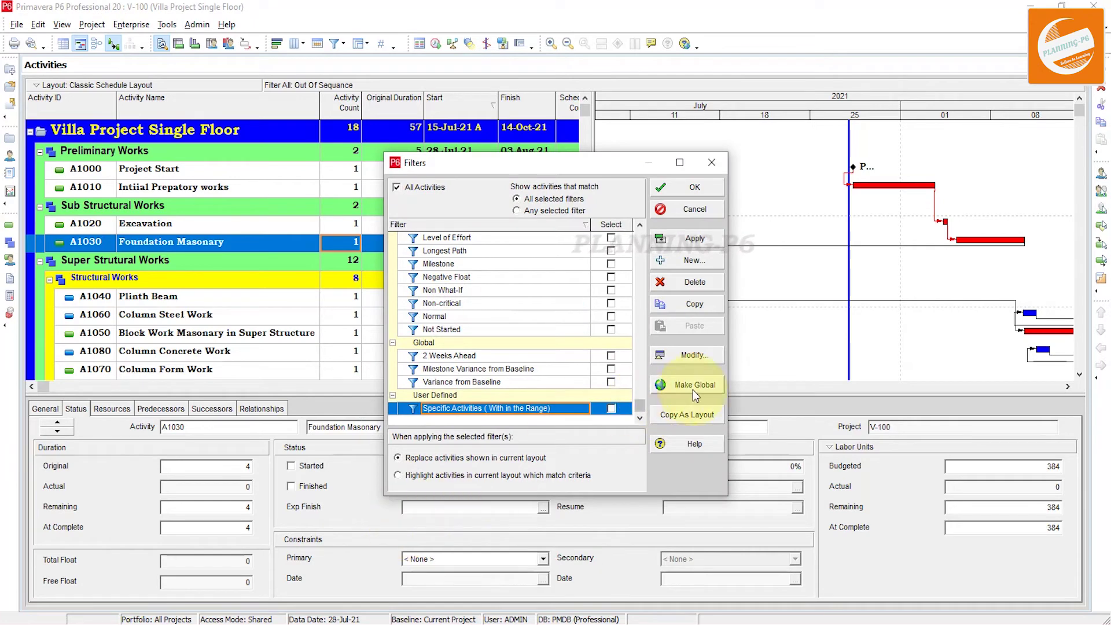
left_click(687, 261)
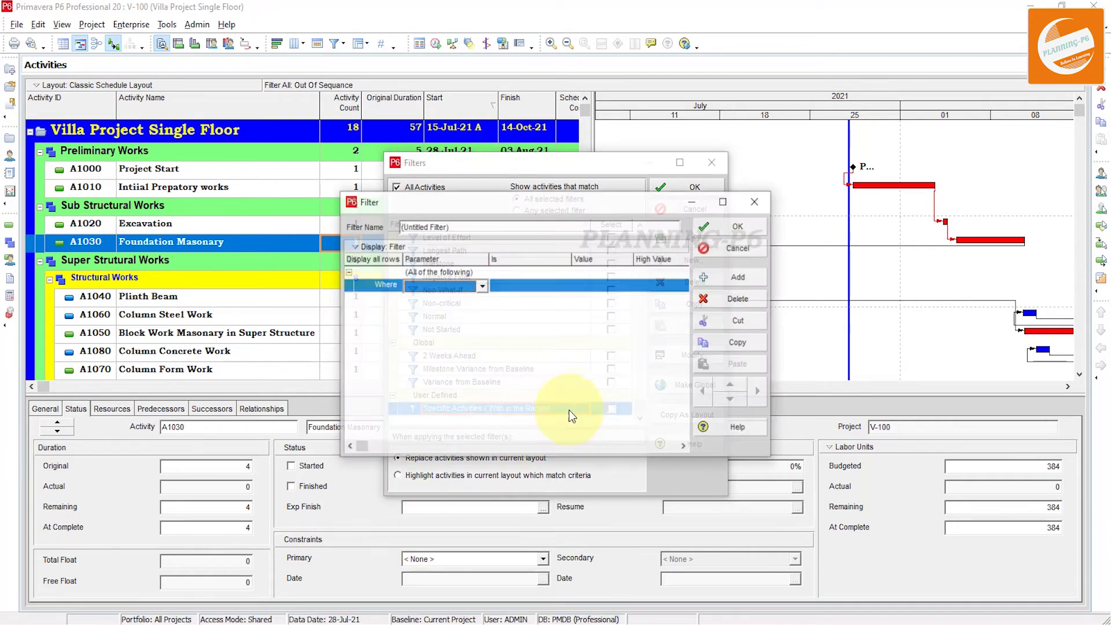
left_click(459, 227)
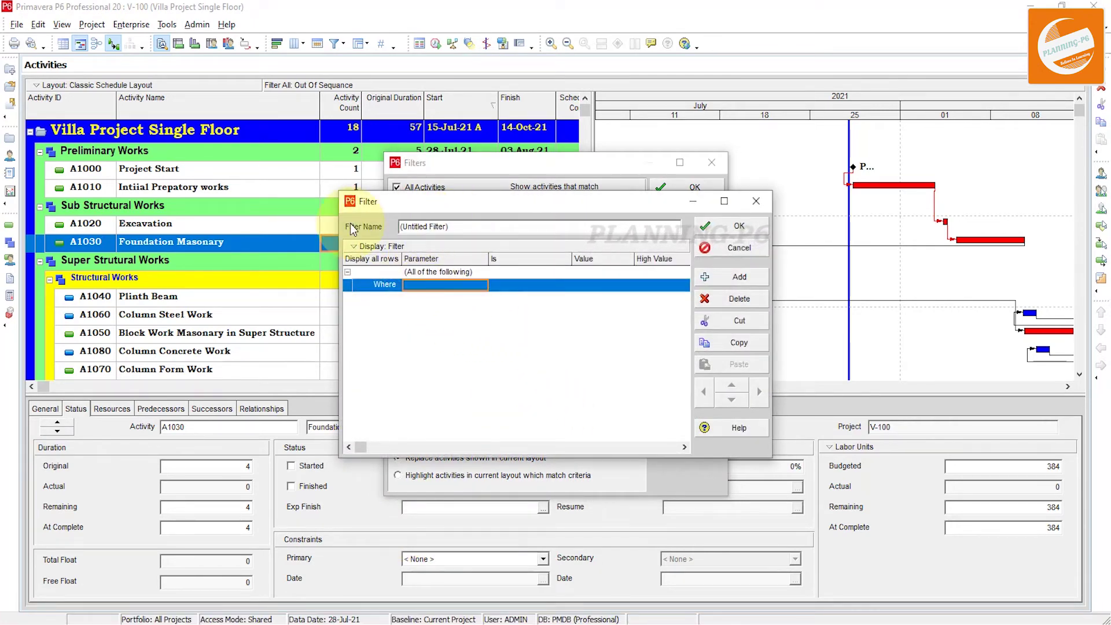
left_click_drag(452, 226, 393, 228)
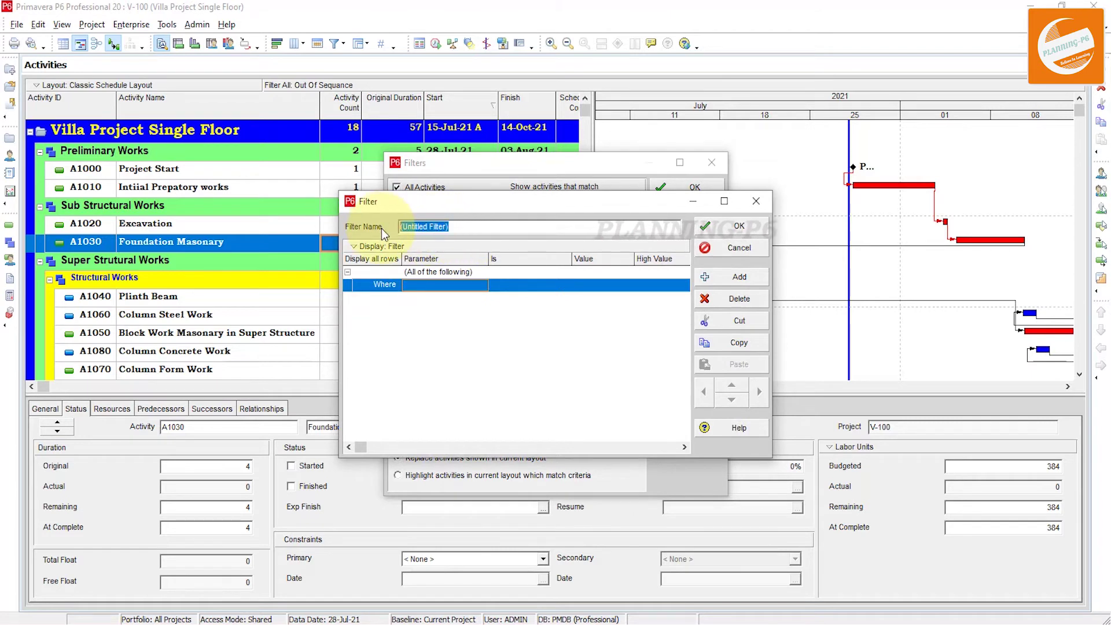
type("O")
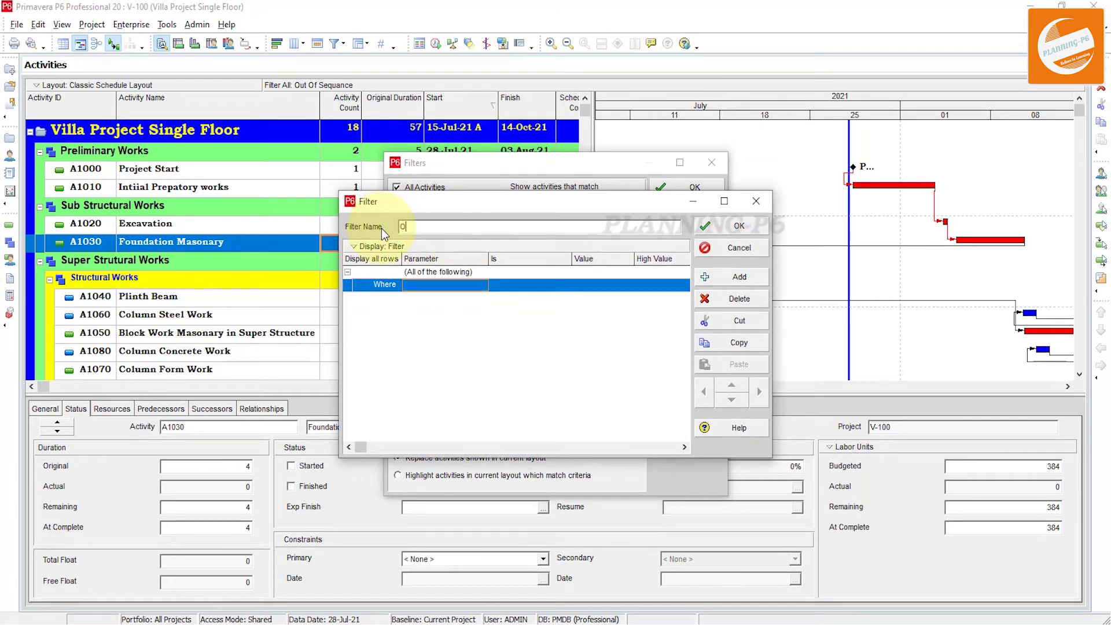
type("ut Of Se")
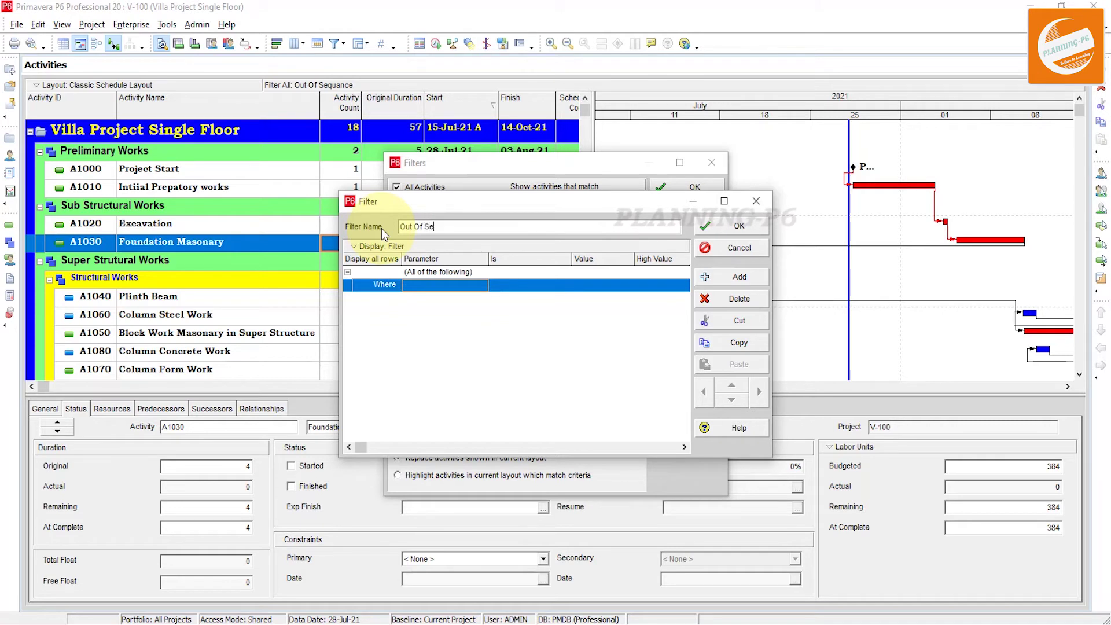
type("q")
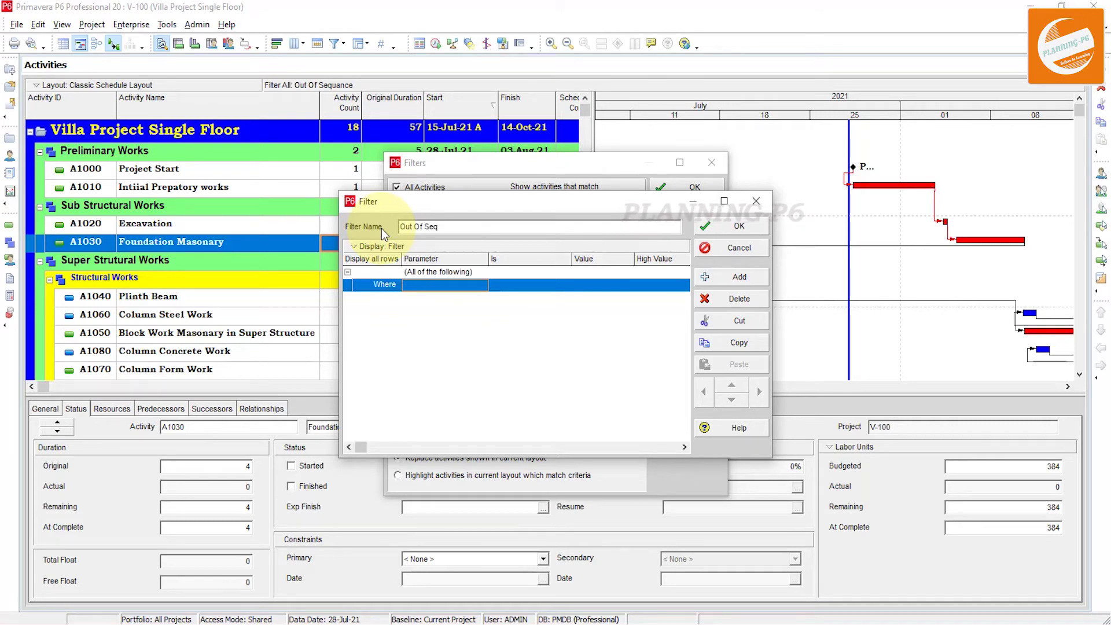
type("uence")
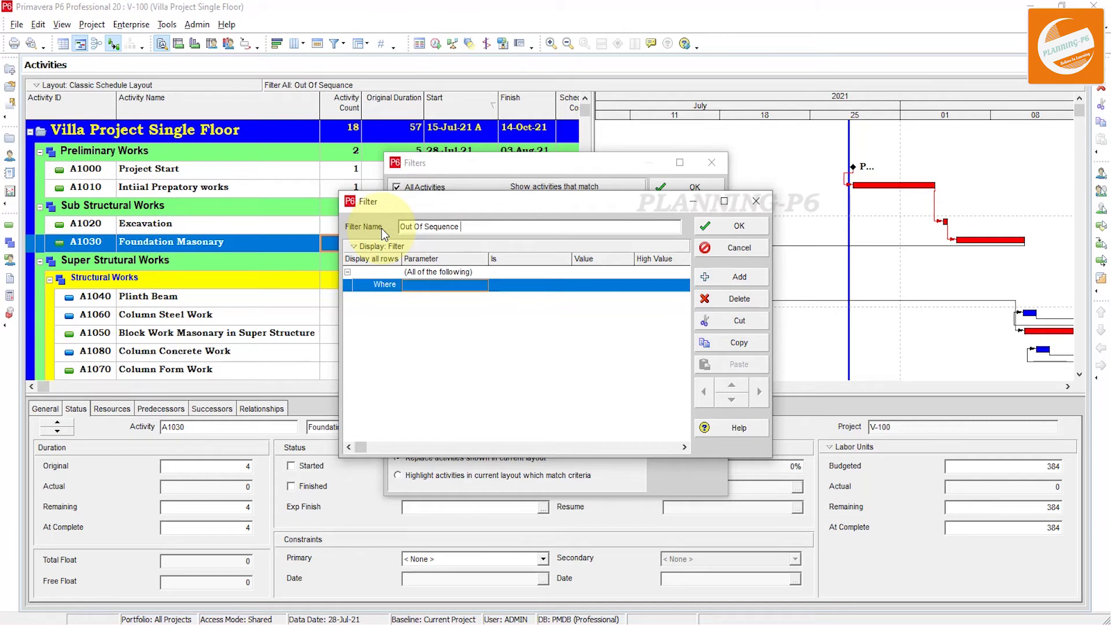
type(" Act")
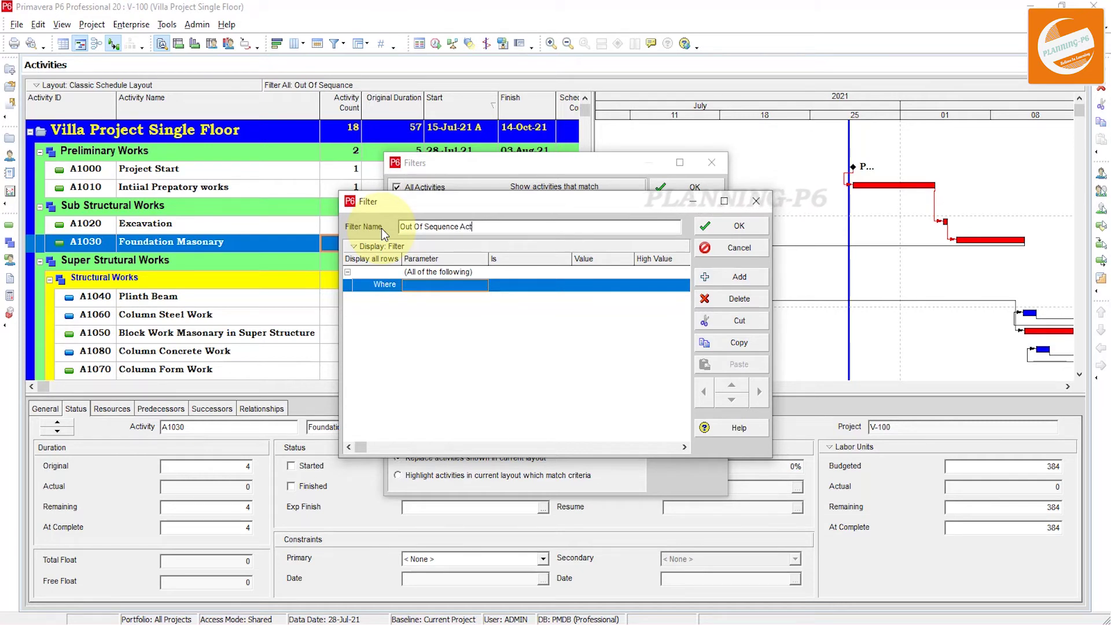
type("ivities")
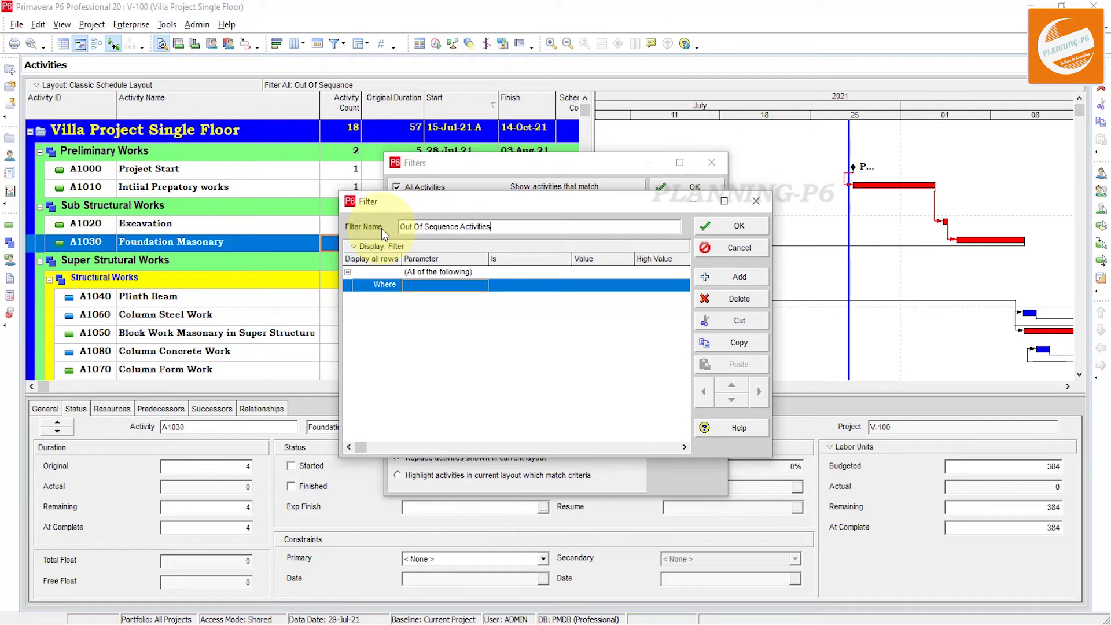
Set criteria Remaining Early Start not equal to DD and Activity Status not Not Started, then save and apply
left_click(450, 284)
left_click(450, 283)
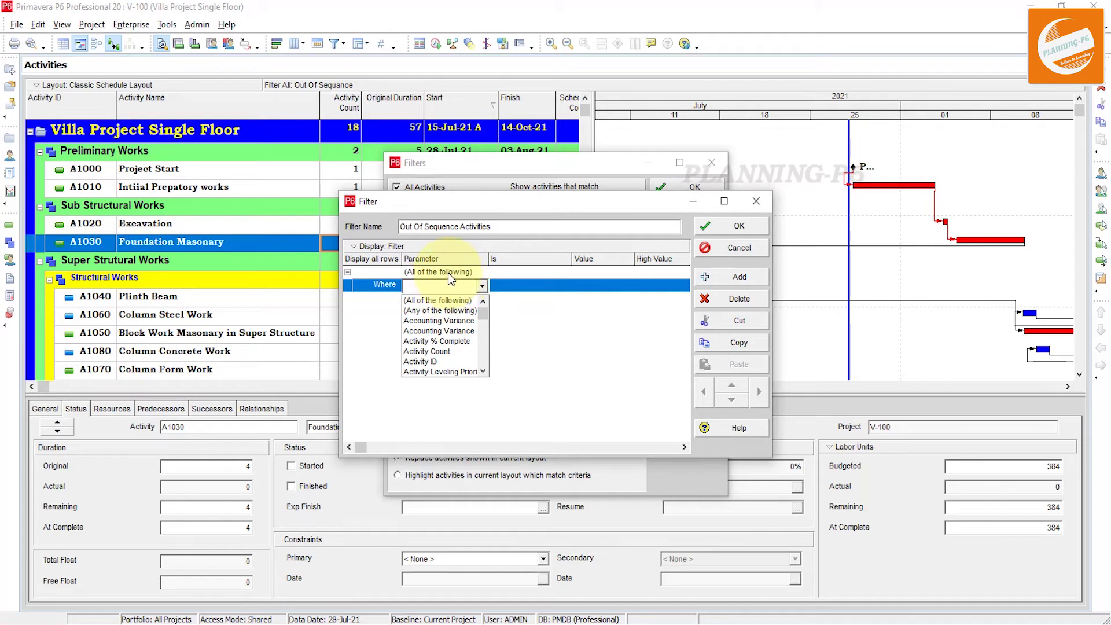
key("r")
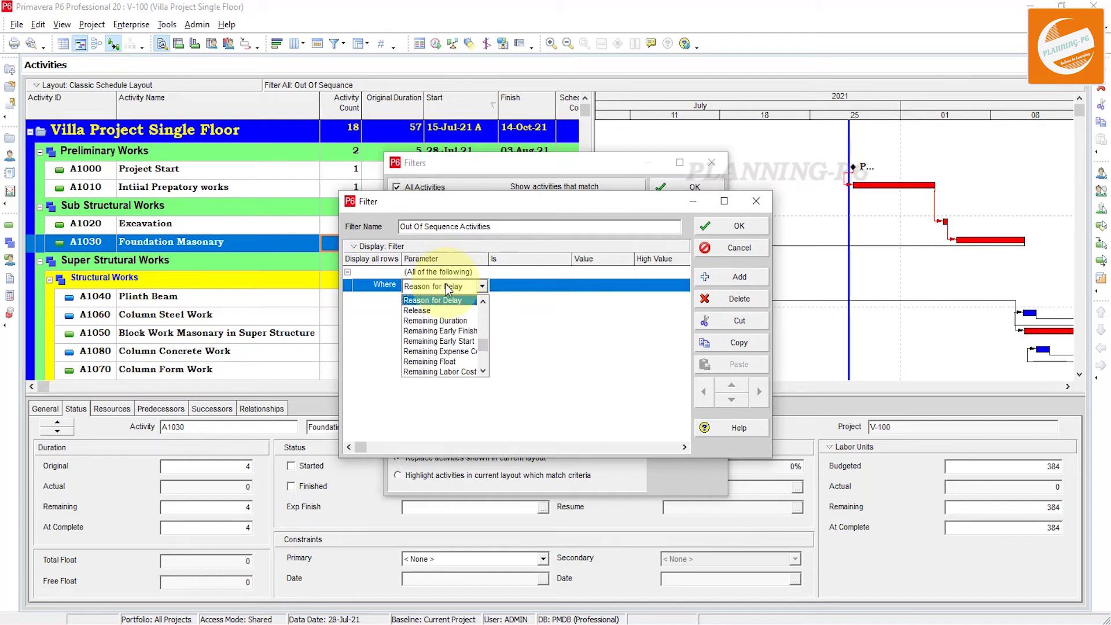
left_click(454, 341)
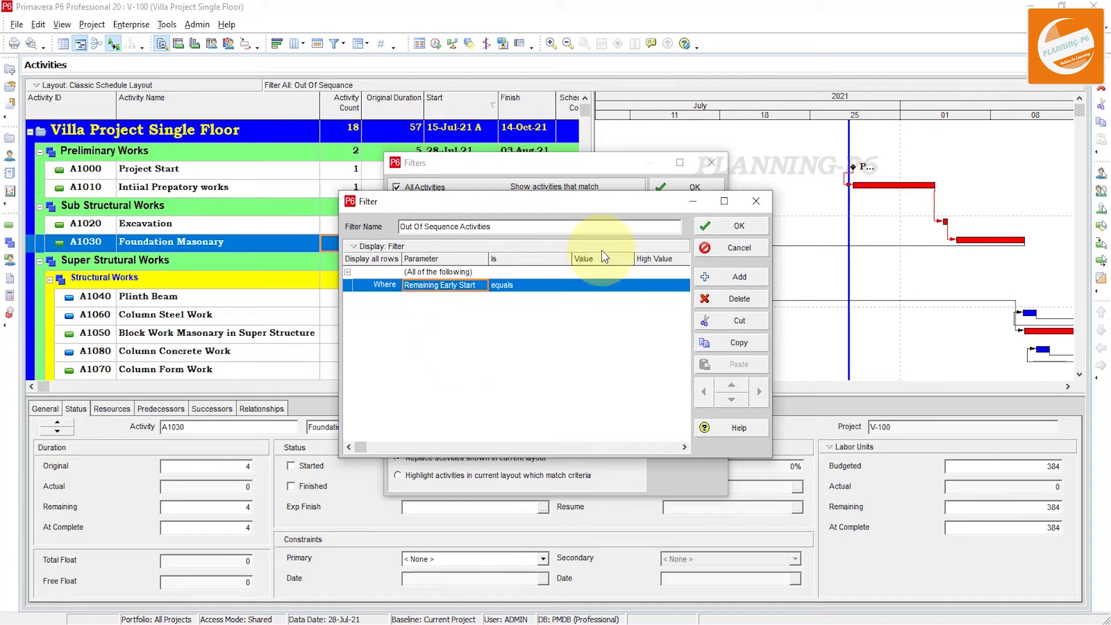
left_click(537, 283)
left_click(537, 283)
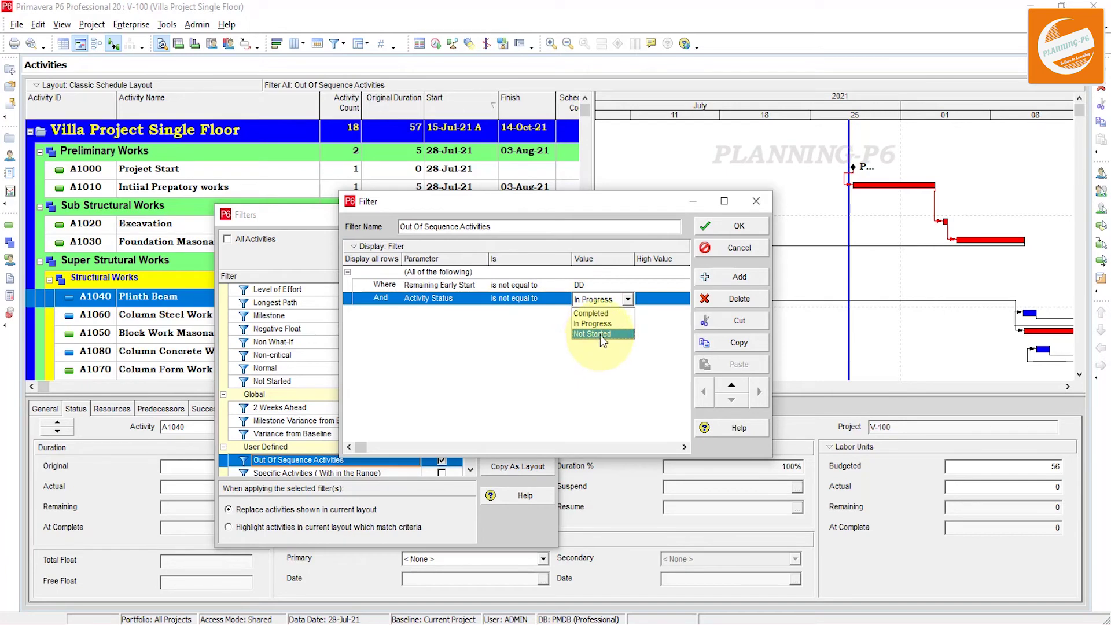
left_click(597, 335)
left_click(730, 226)
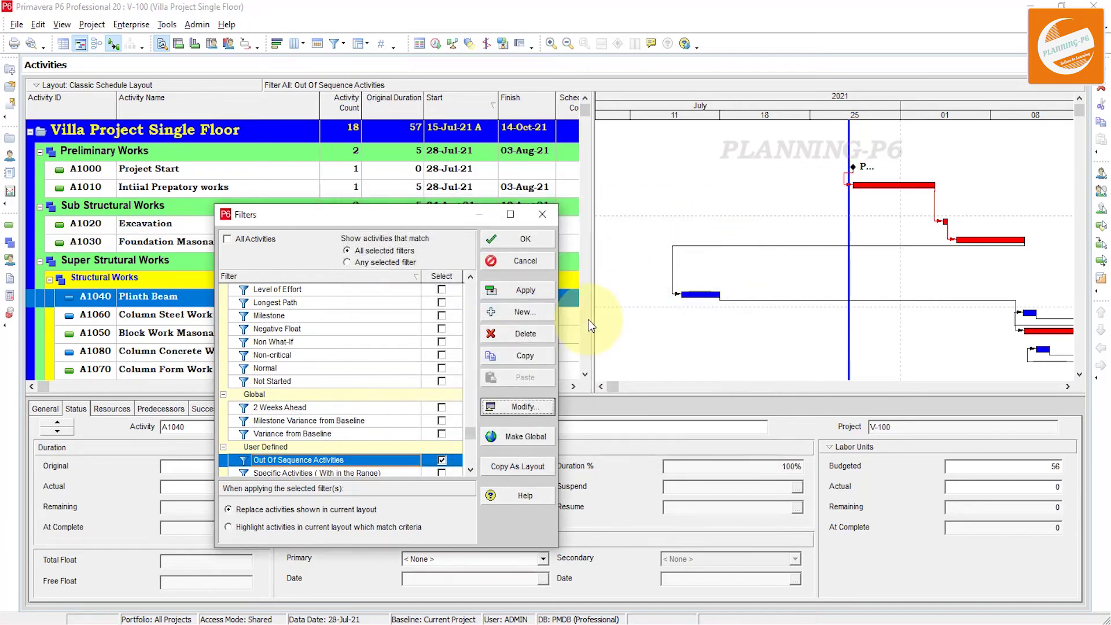
left_click(512, 290)
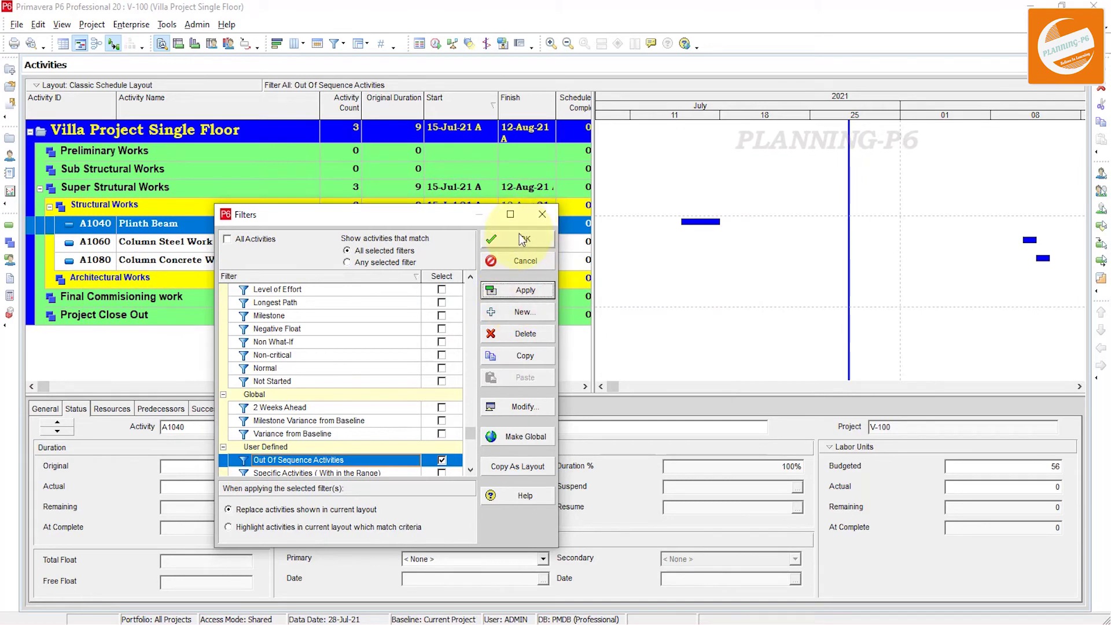
Close the Filters list and inspect the Status details of A1060 and A1080
left_click(547, 238)
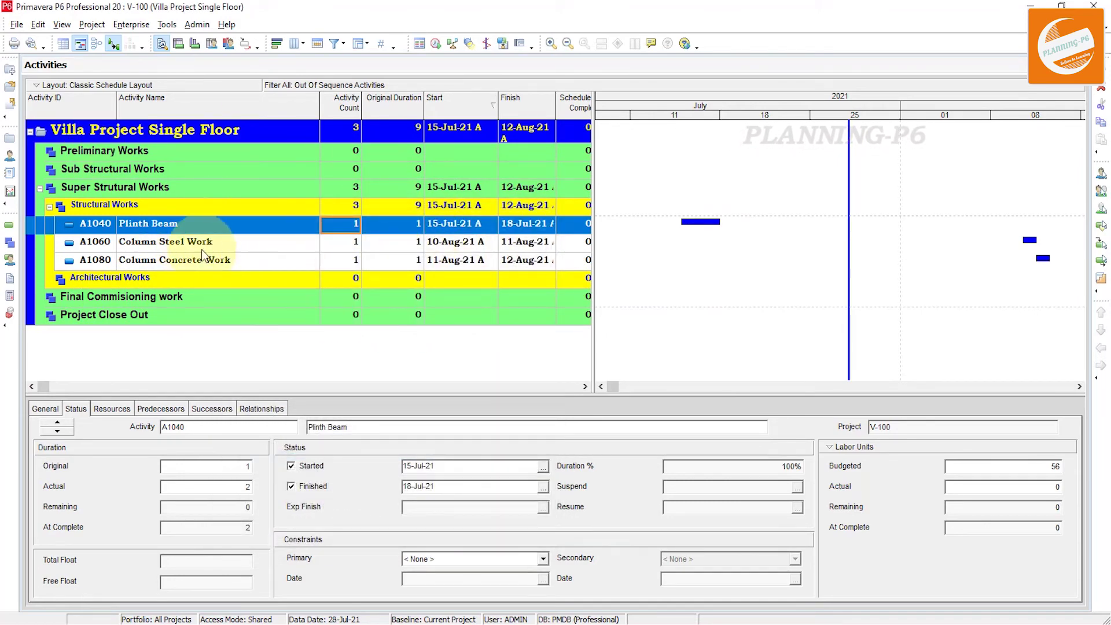
left_click(95, 246)
left_click(99, 264)
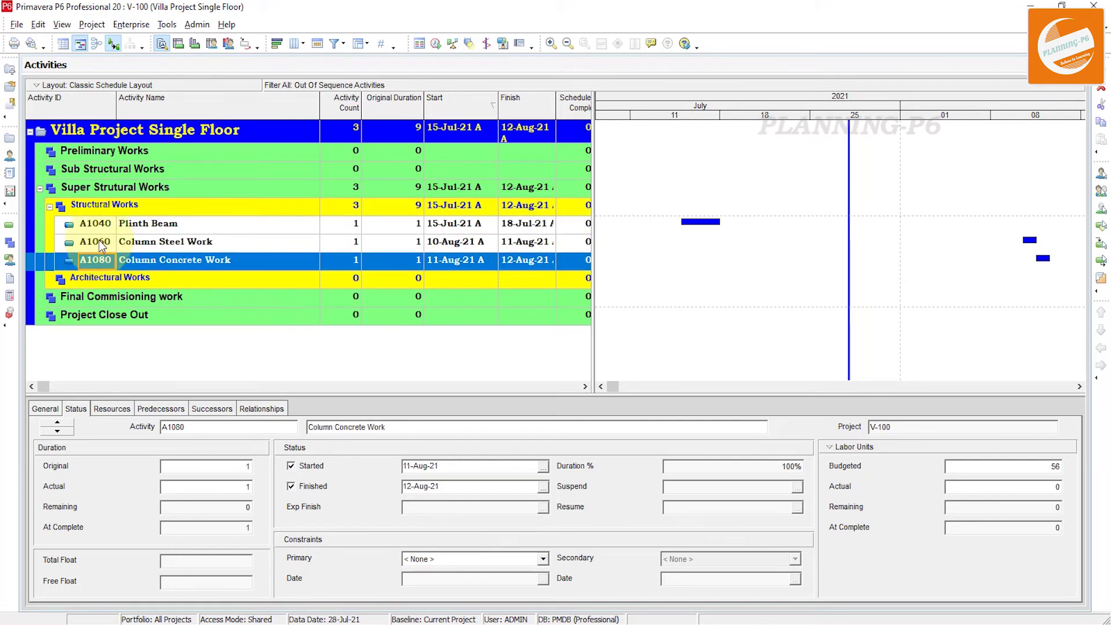
left_click(101, 243)
left_click(99, 259)
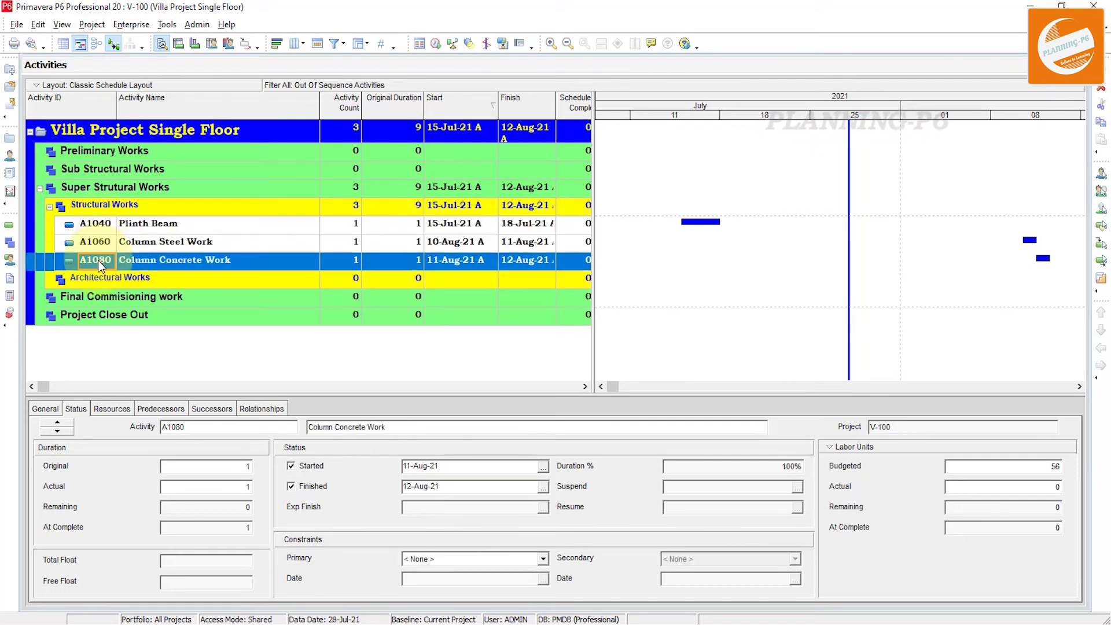